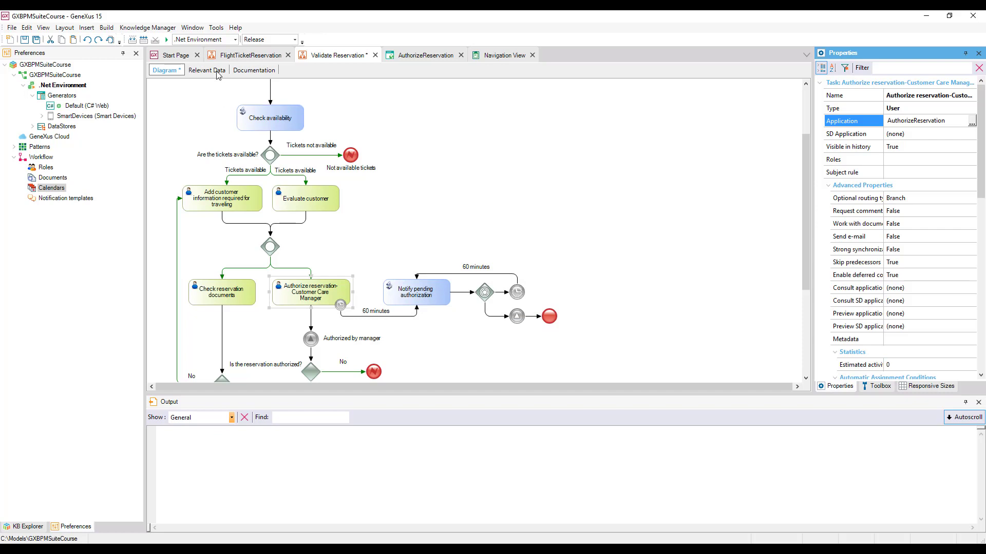
Add a Boolean relevant data item named AuthorizeReservation to the Validate Reservation process.
left_click(207, 70)
key("Insert")
type("AuthorizeReservation")
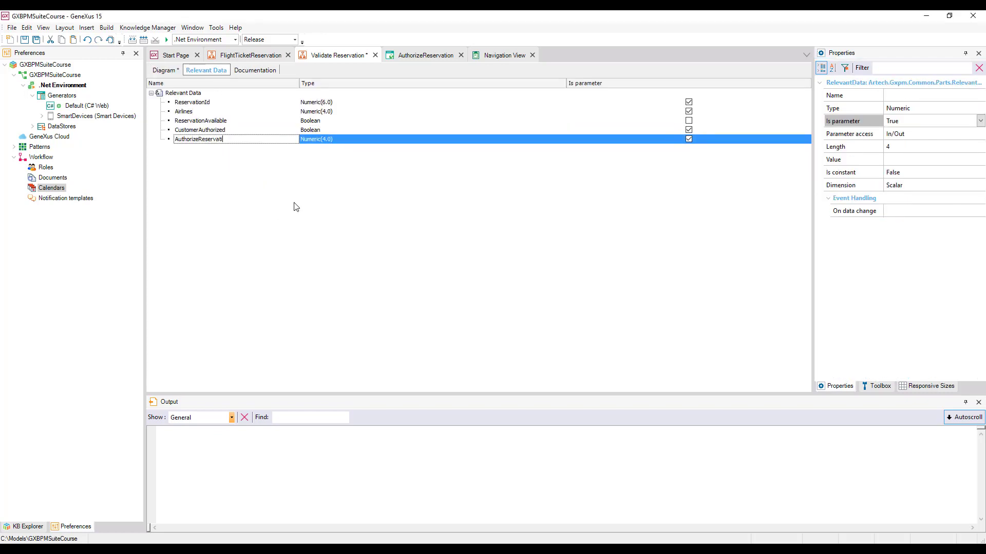
key("Tab")
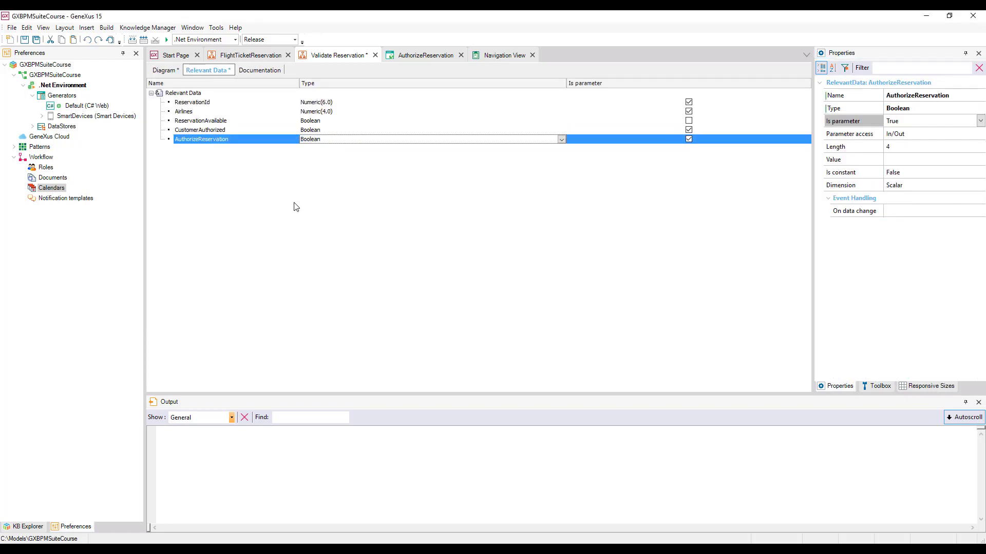
Change the type of the Notify pending authorization task in the process diagram to User.
left_click(166, 71)
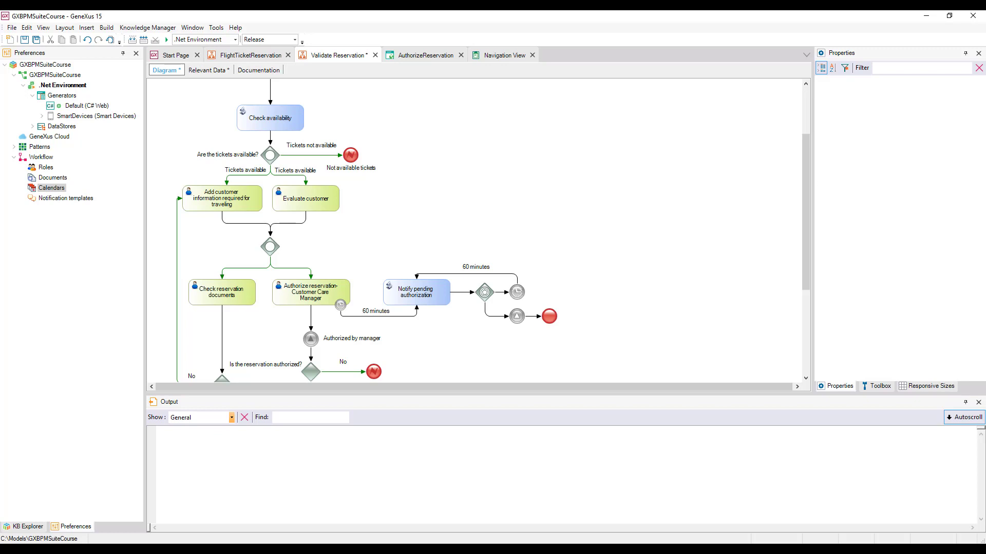
left_click(430, 297)
left_click(972, 107)
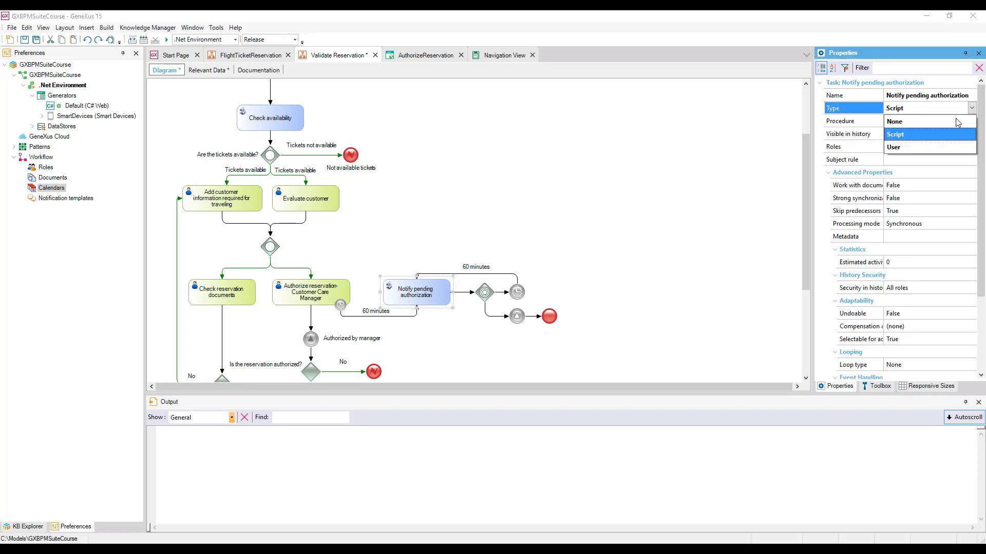
left_click(897, 150)
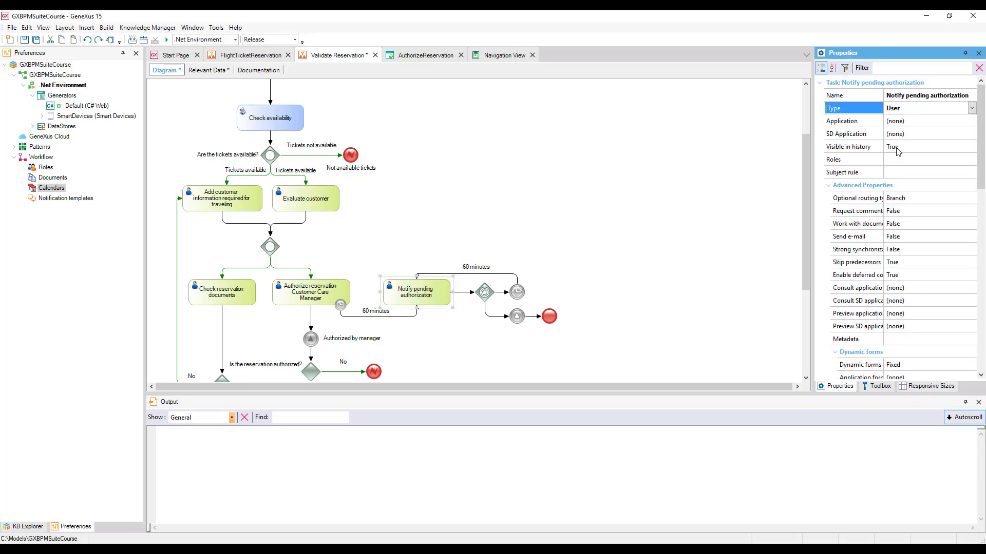
Assign the NotifyPendingAuthorization web panel as the application of the Notify pending authorization task.
left_click(972, 122)
left_click(972, 124)
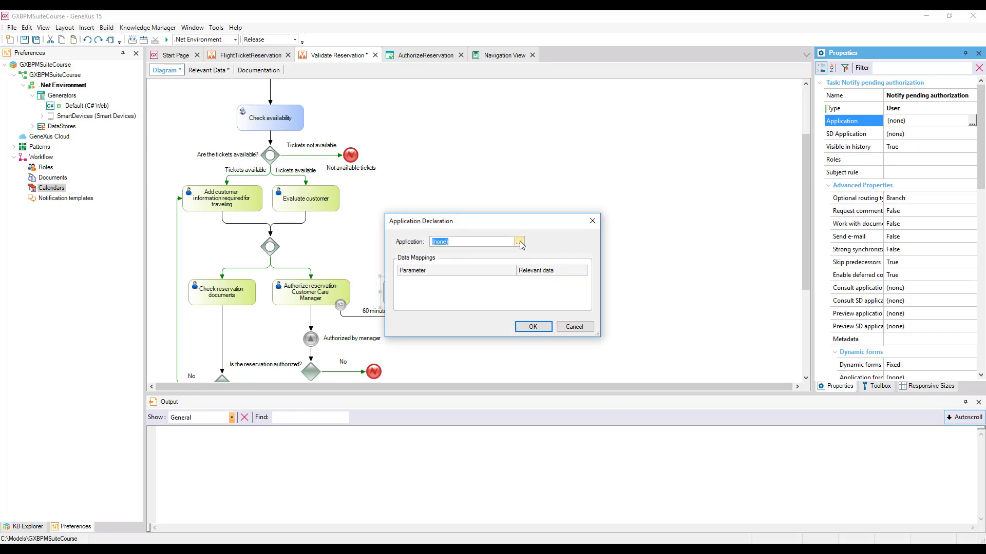
left_click(518, 242)
type("not")
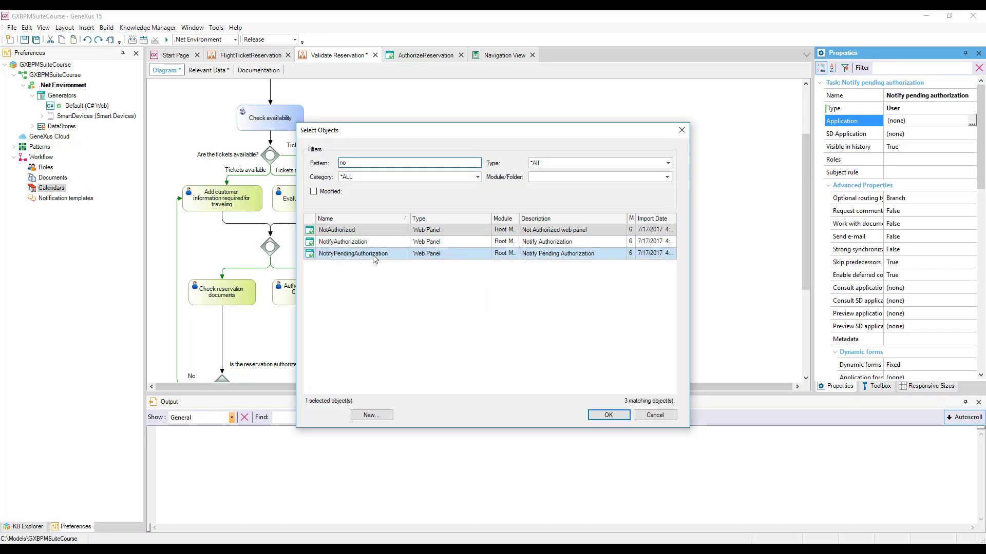
double_click(374, 255)
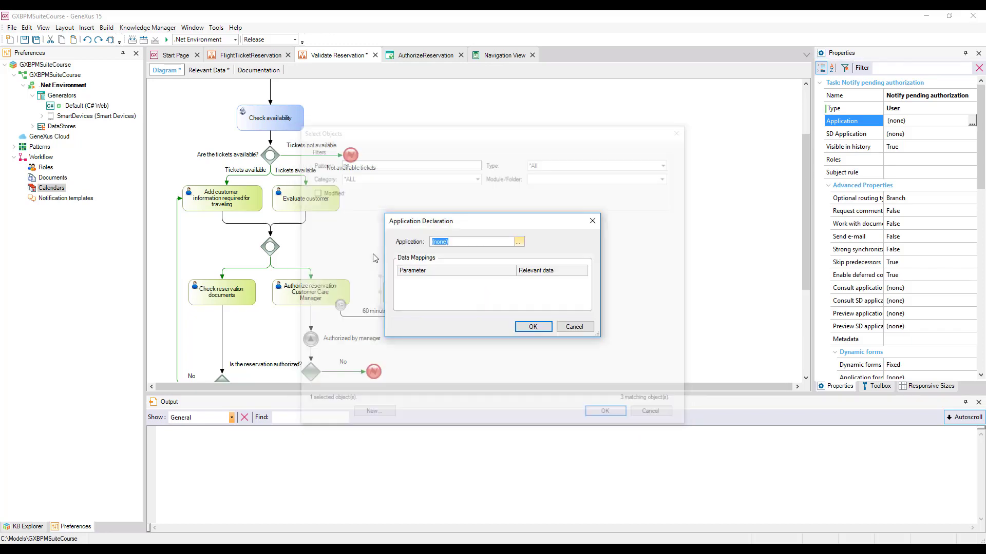
left_click(533, 328)
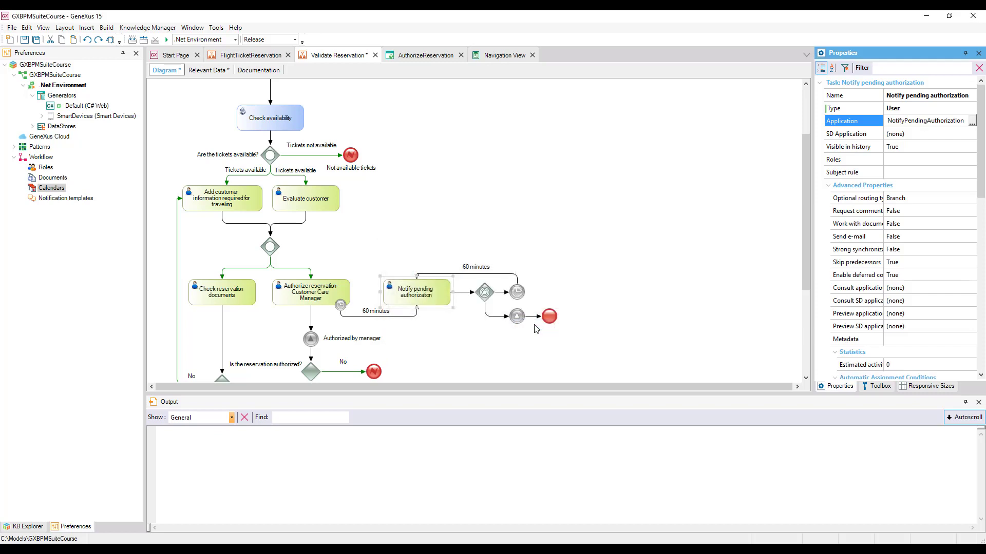
left_click(463, 358)
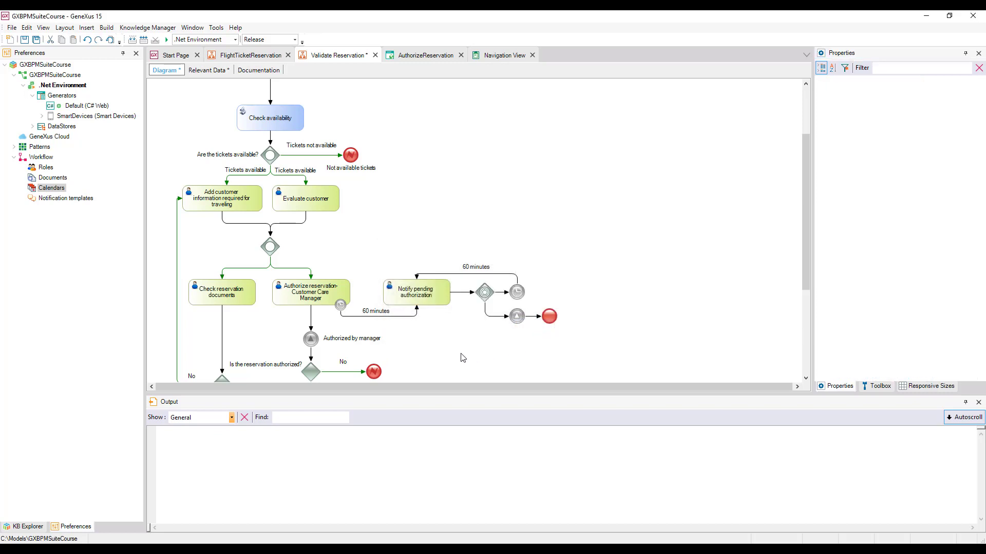
Set the lapse expression of the timer attached to the Authorize reservation-Customer Care Manager task to 2 minutes.
left_click(342, 308)
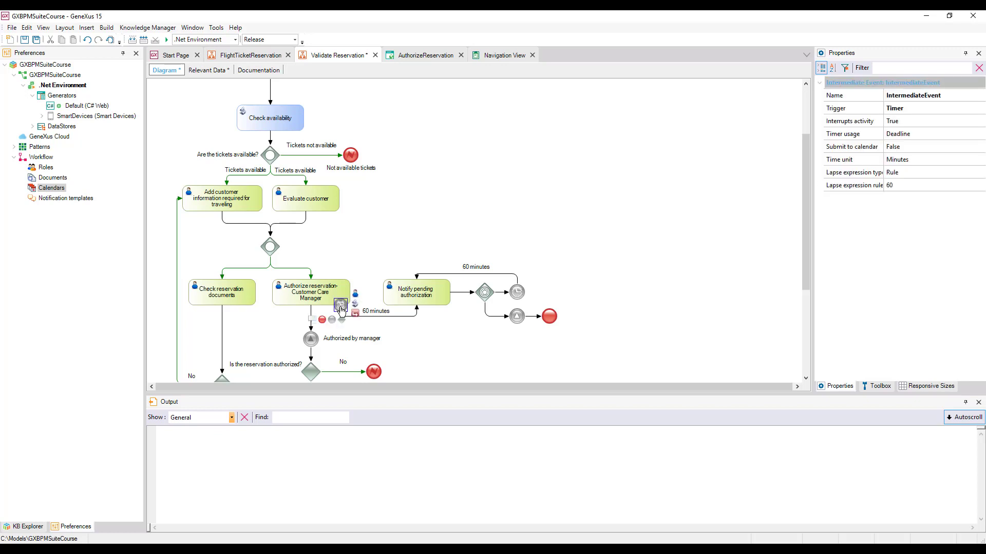
left_click(902, 186)
left_click(980, 185)
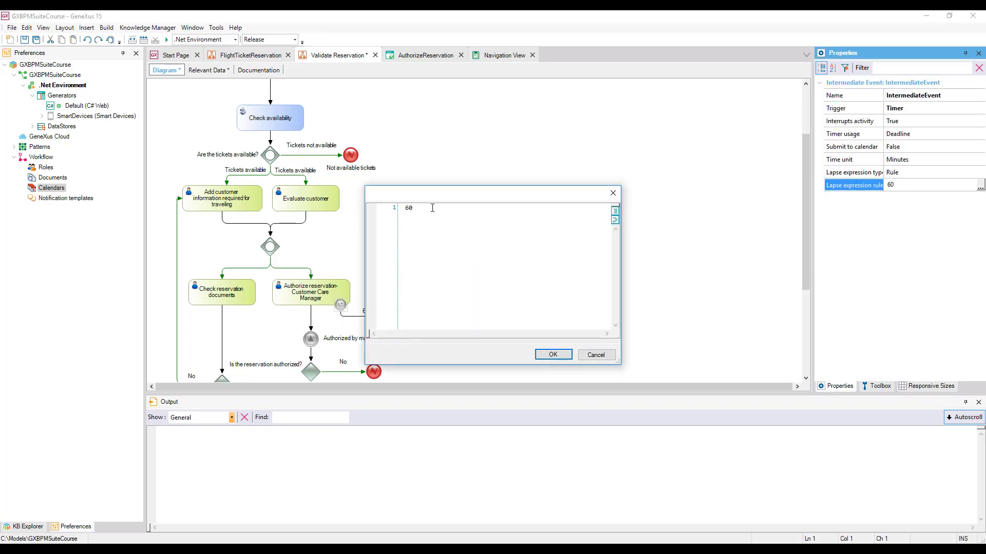
type("2")
left_click(553, 354)
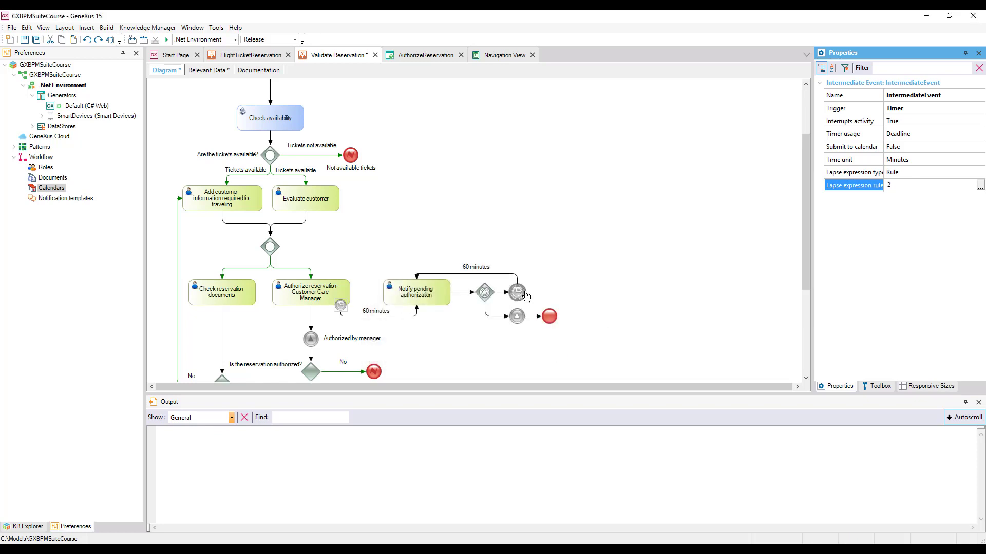
Set the lapse expression of the timer event that loops back to Notify pending authorization to 2 minutes.
left_click(981, 161)
left_click_drag(412, 208, 393, 207)
type("2")
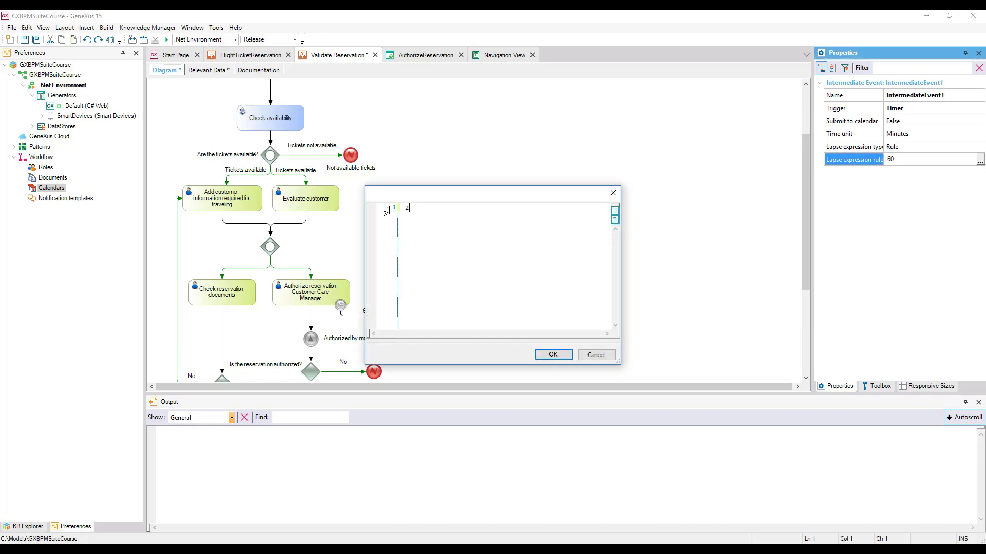
left_click(553, 355)
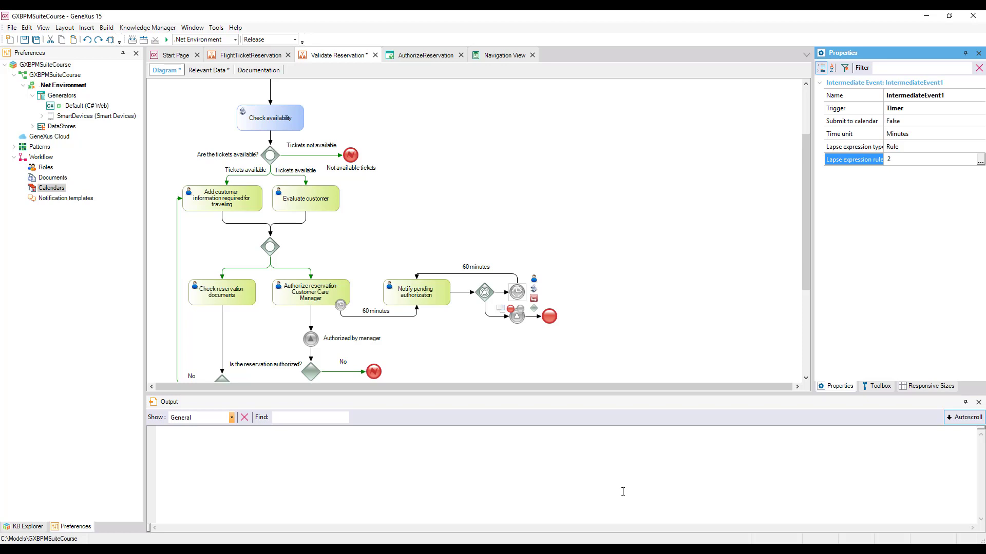
Open the environment's Web folder, enter its bin subfolder and sort the files by type to locate apwftimerscheduler.exe.
left_click(216, 29)
left_click(272, 150)
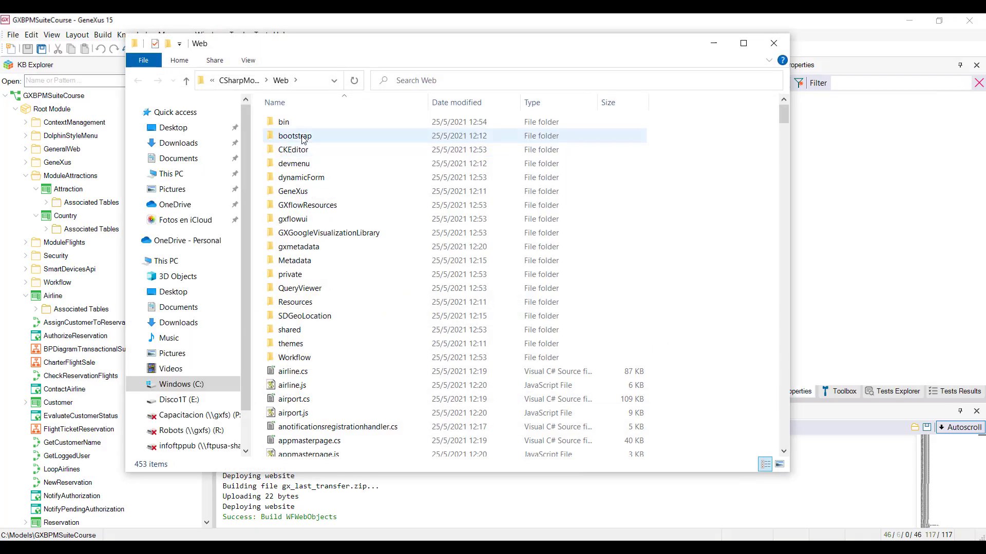
double_click(284, 123)
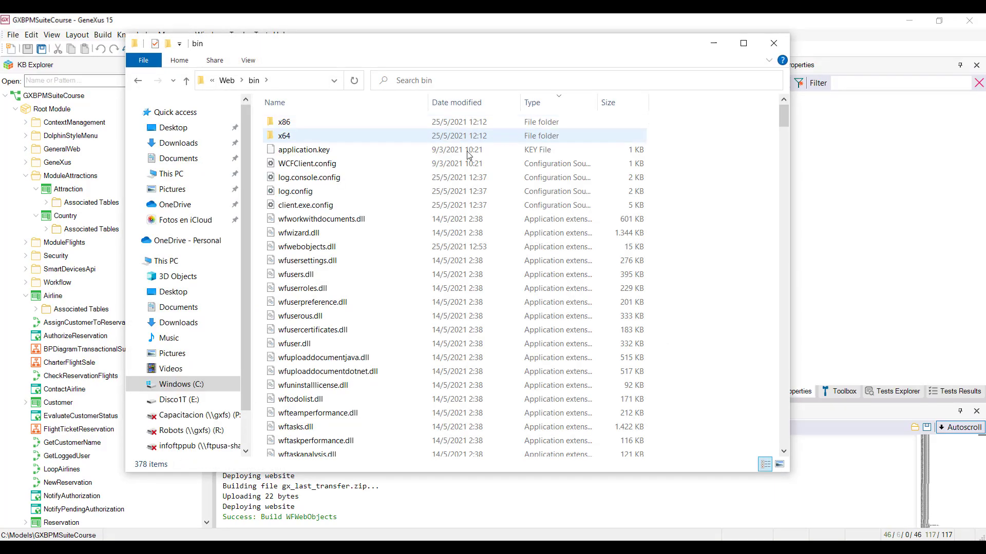
left_click(564, 102)
scroll(779, 116, "down", 5)
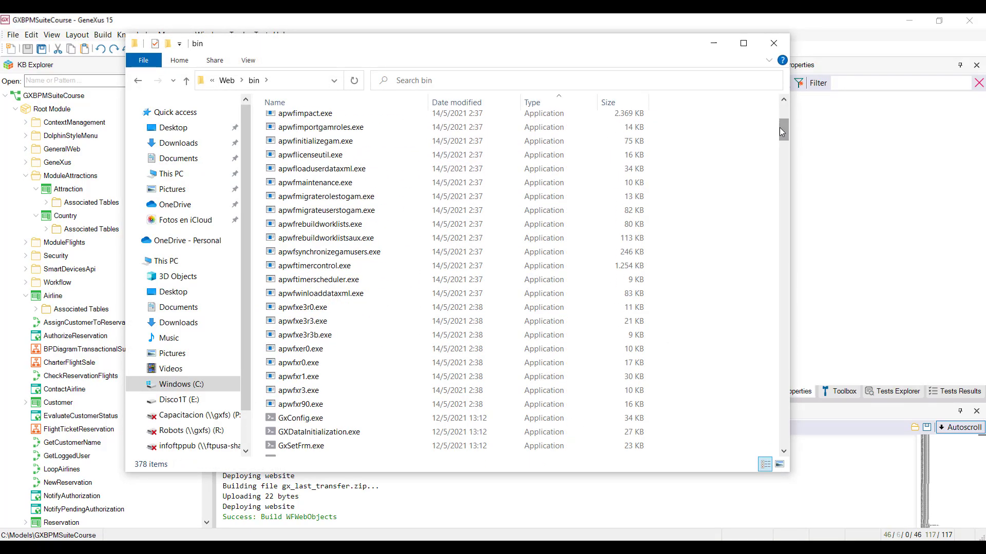
Open a Command Prompt window and place it so that apwftimerscheduler.exe stays visible in the bin folder.
left_click(14, 538)
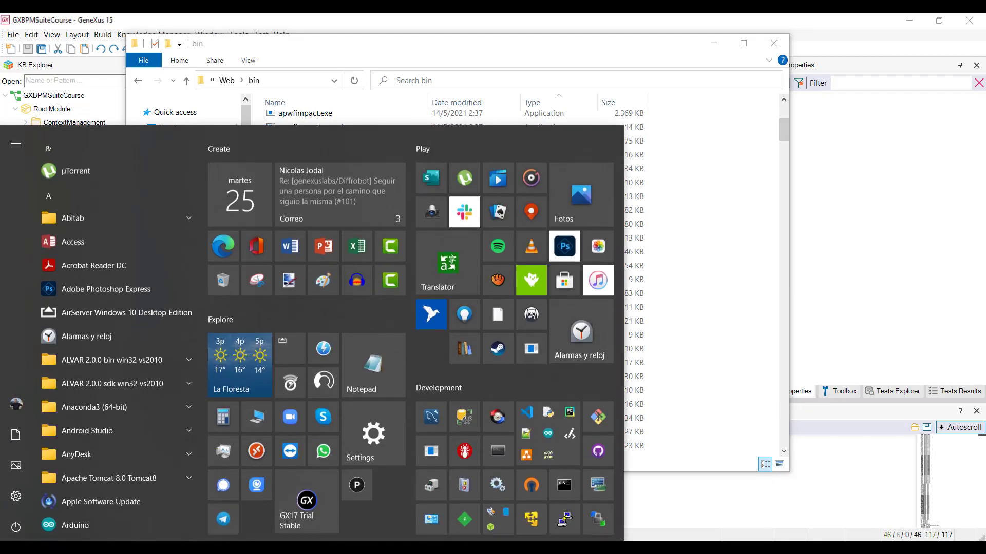
type("cmd")
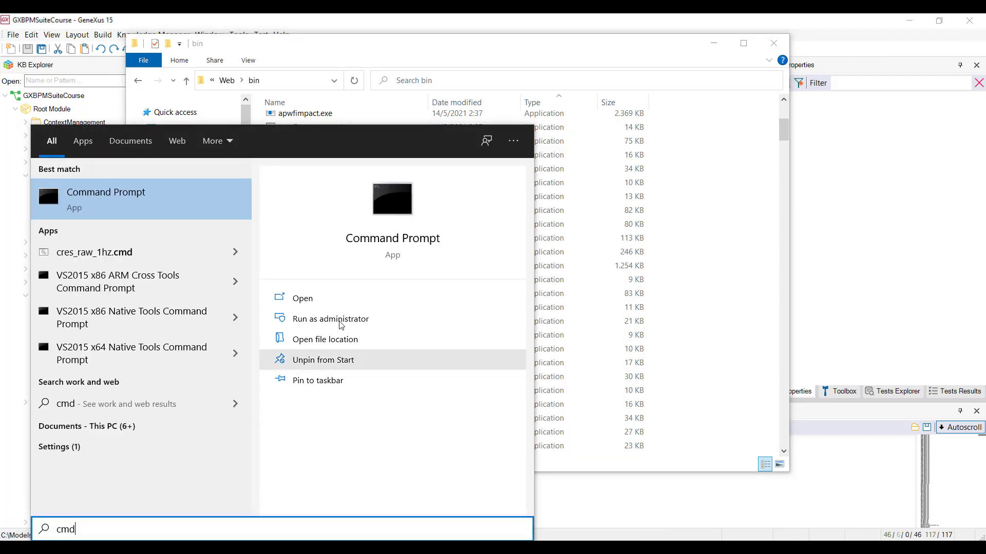
left_click(303, 299)
left_click_drag(348, 138, 283, 314)
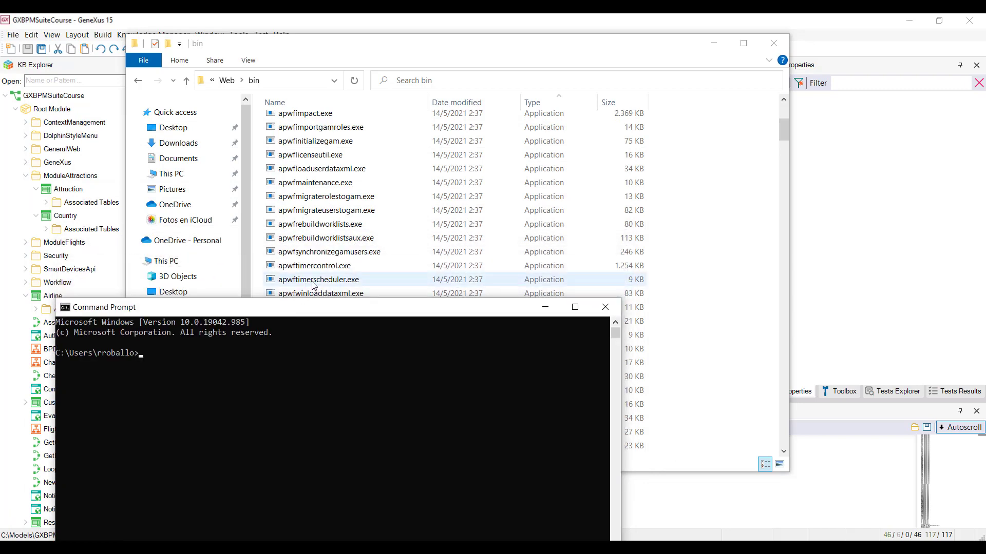
Insert the full path of apwftimerscheduler.exe from the bin folder at the command prompt and add the argument 60.
left_click_drag(315, 279, 215, 352)
left_click_drag(153, 362, 154, 363)
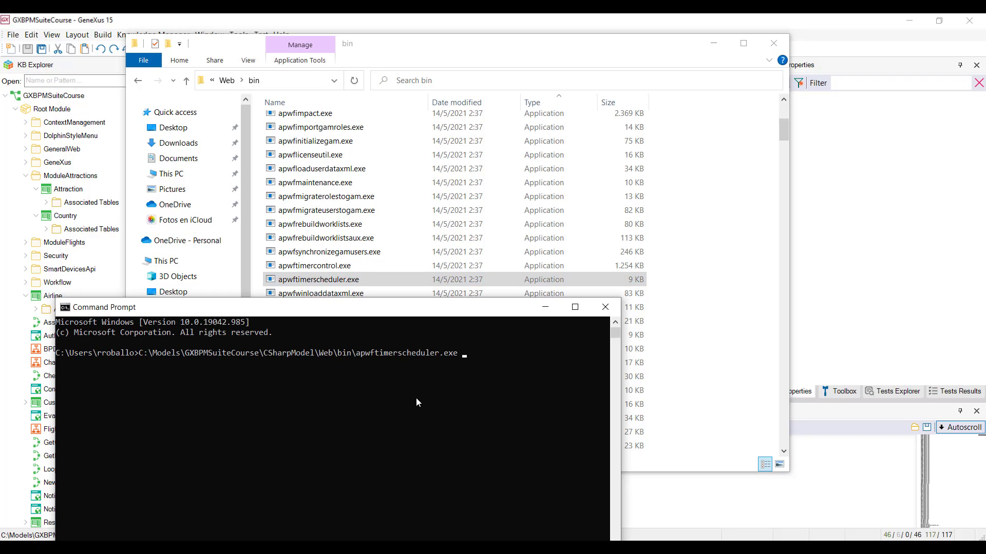
type("60")
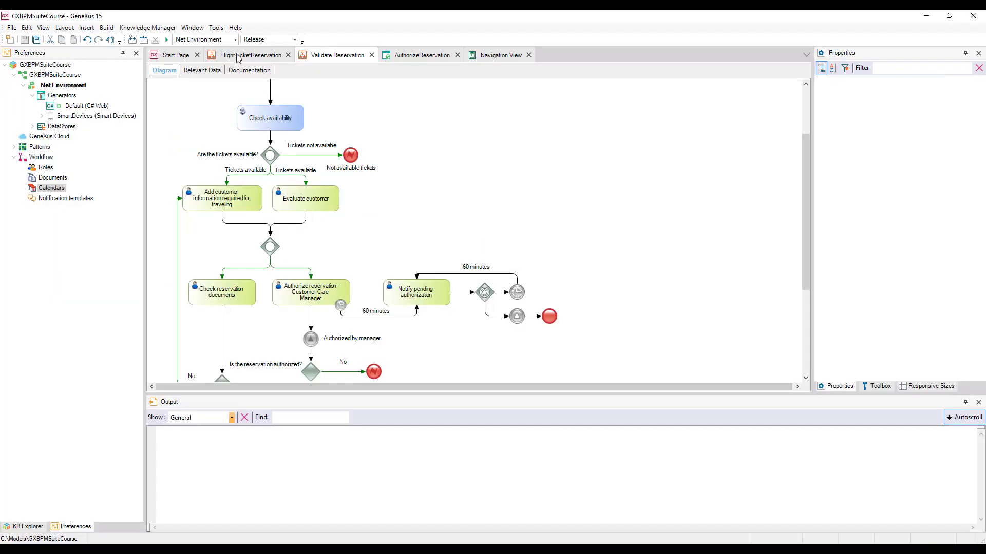
Run the FlightTicketReservation diagram from GeneXus and, in the GXflow inbox, send the Add customer information required for traveling task.
right_click(238, 56)
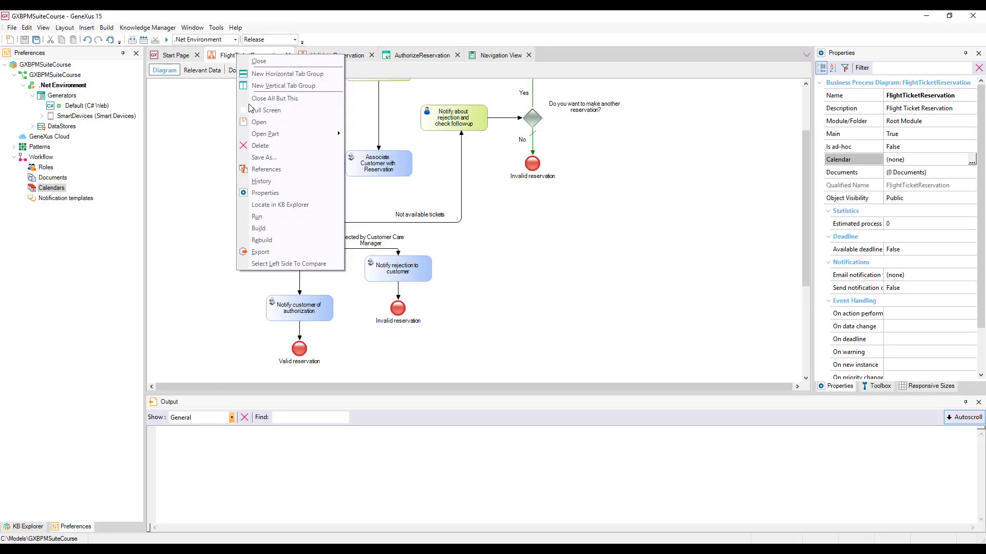
left_click(257, 216)
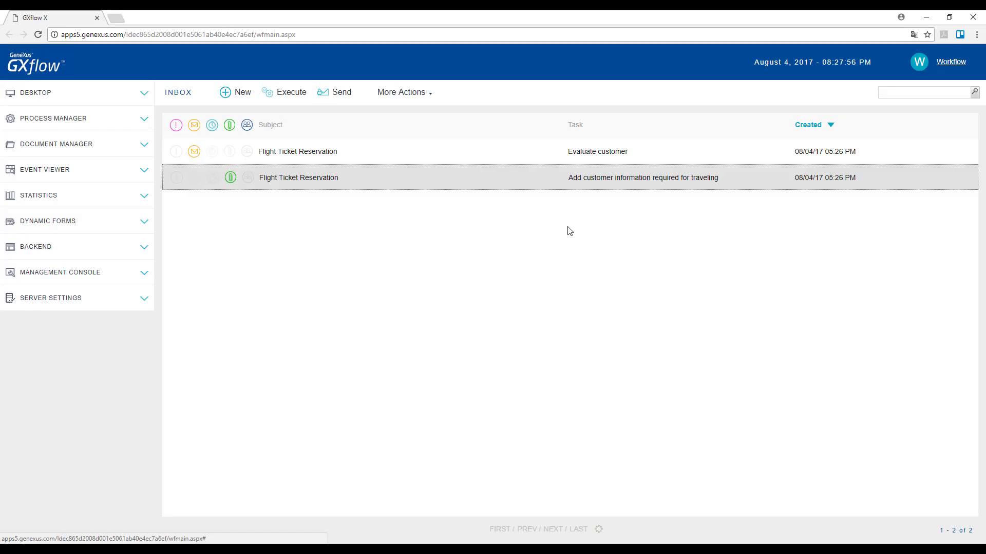
left_click(339, 94)
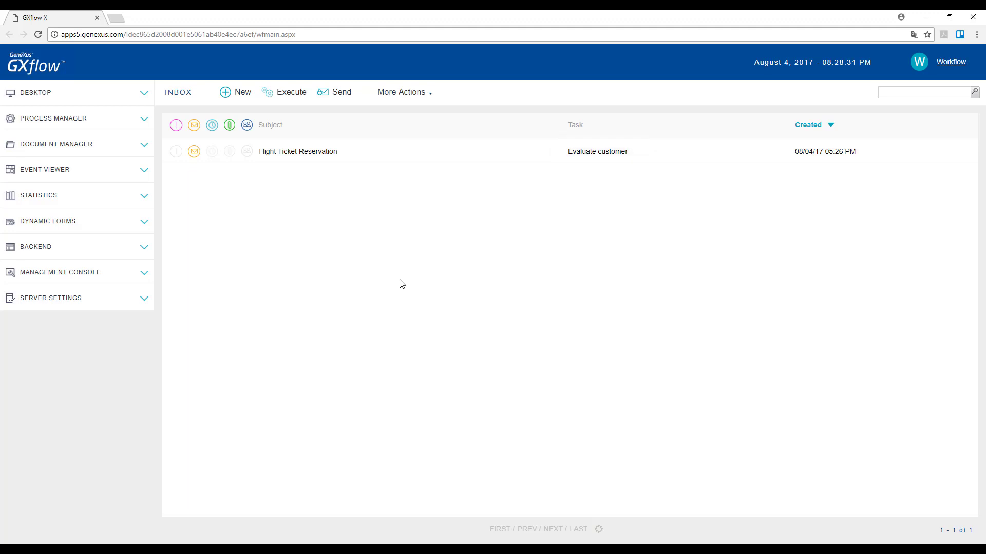
Authorize the customer in the Evaluate customer task and send that task onward.
left_click(326, 153)
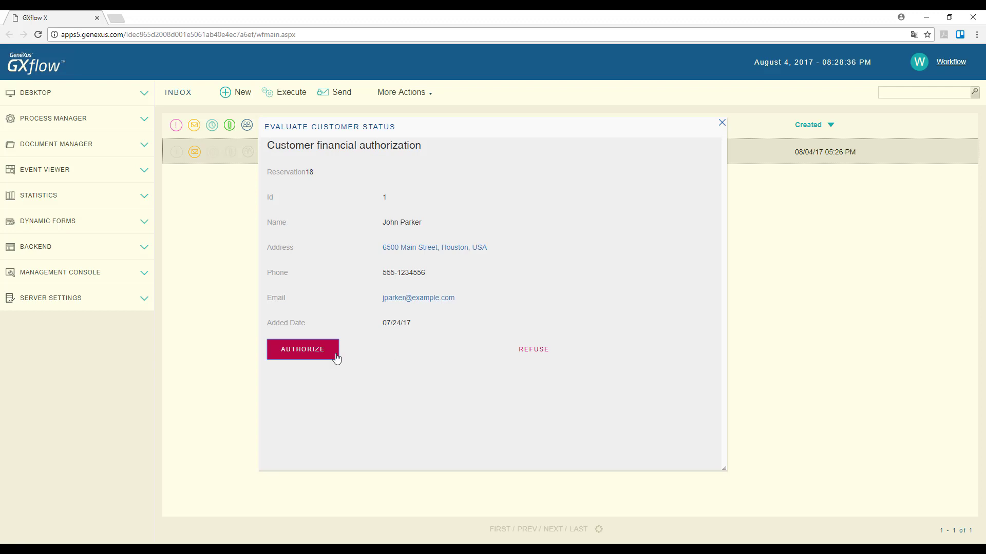
left_click(307, 356)
left_click(340, 94)
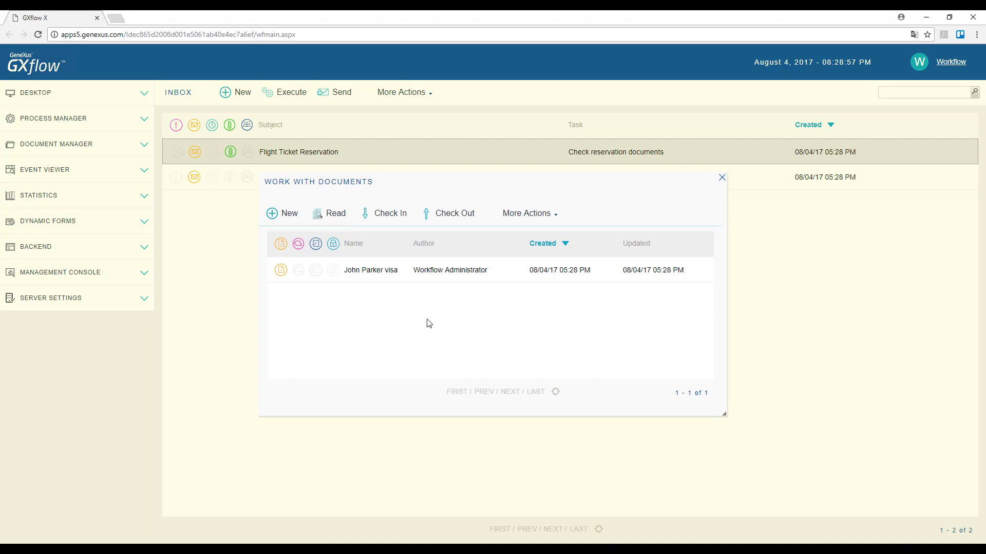
View the visa document attached to the Check reservation documents task, and close it along with the documents window.
left_click(722, 178)
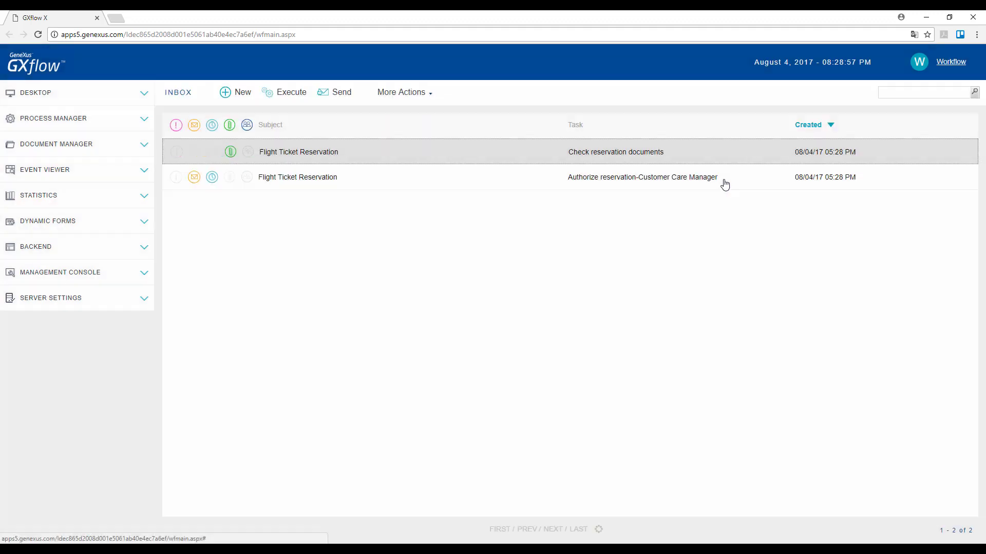
left_click(348, 95)
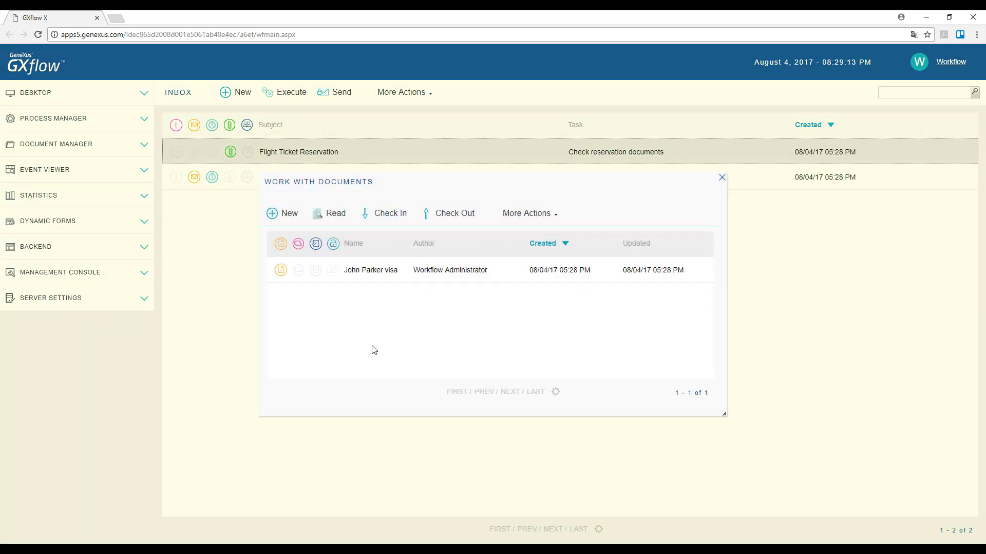
left_click(369, 277)
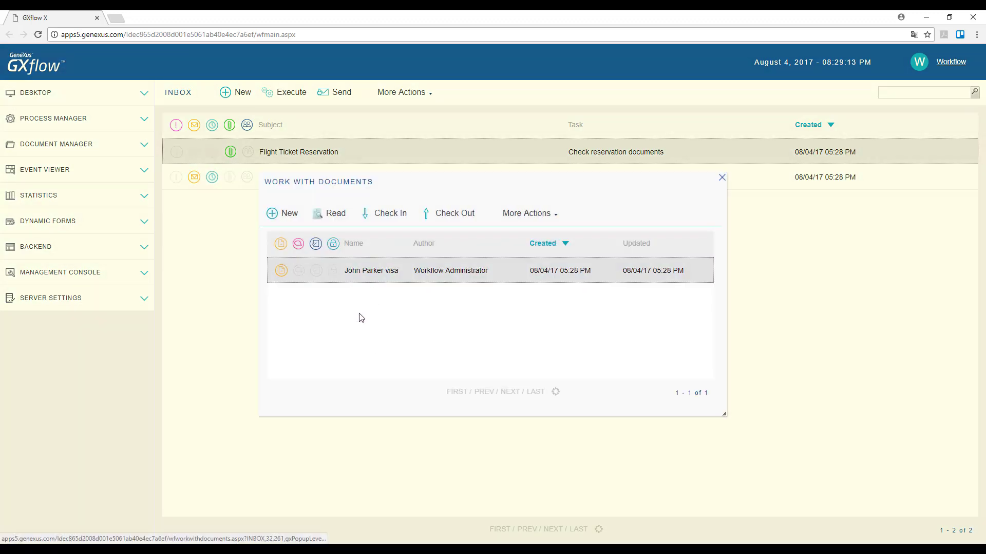
left_click(335, 220)
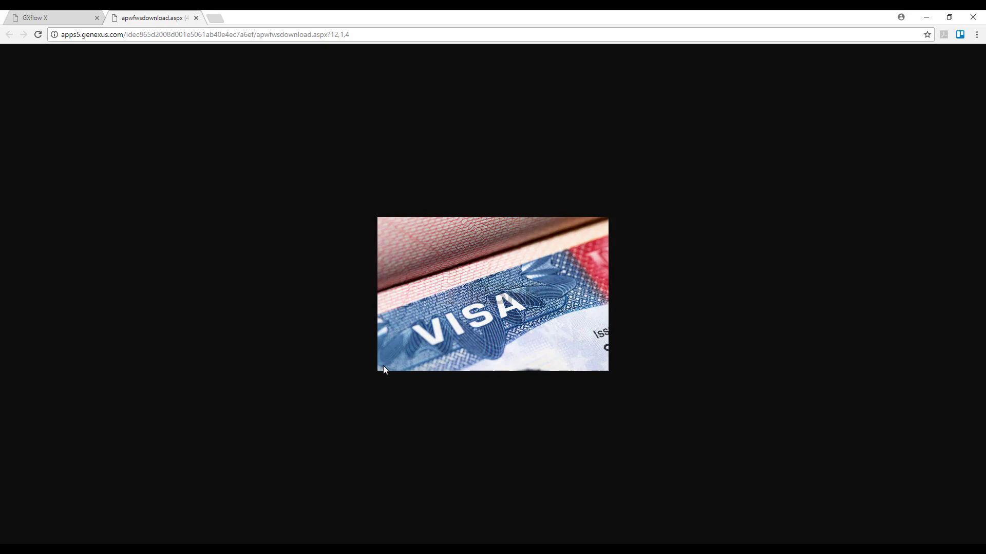
left_click(196, 17)
left_click(722, 178)
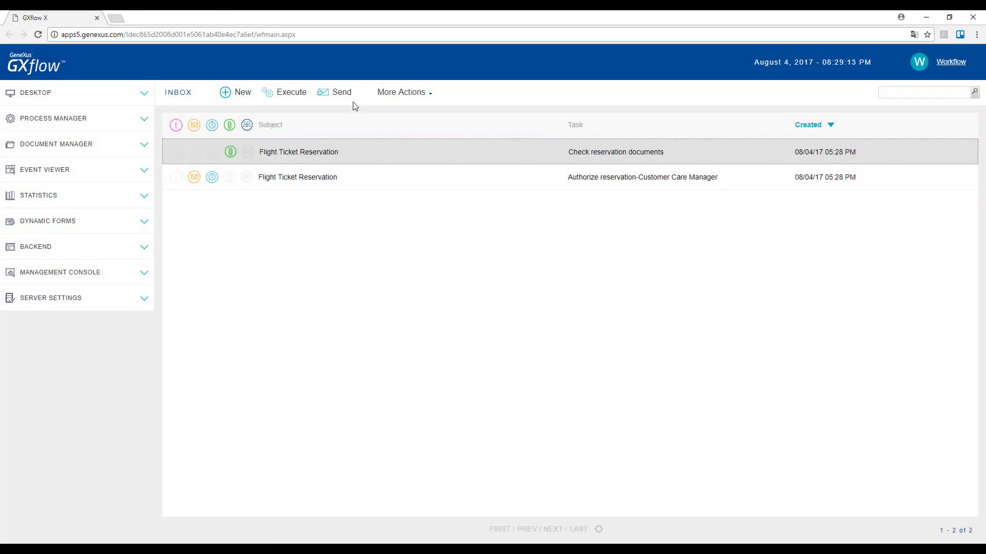
Send the Check reservation documents task onward and reload the inbox to update the pending tasks.
left_click(340, 96)
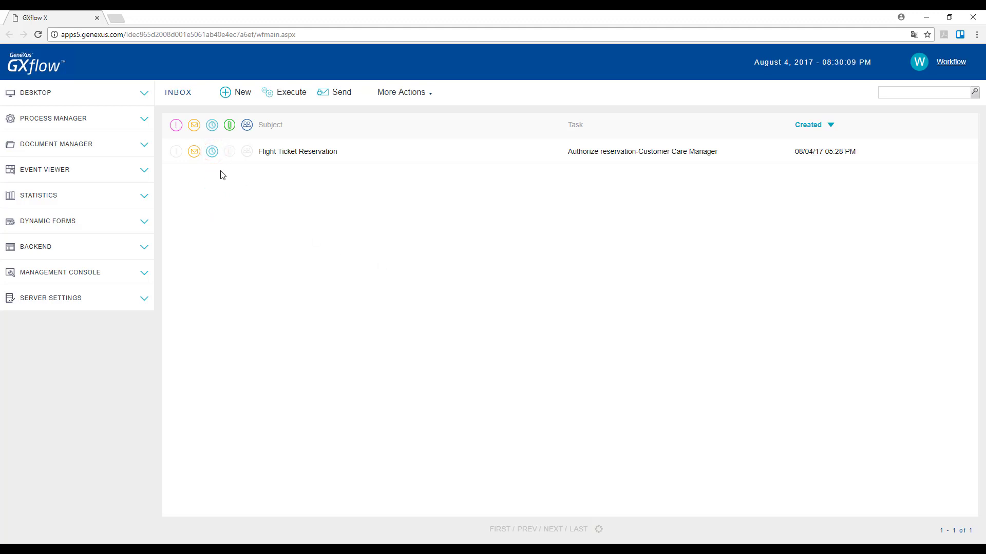
left_click(39, 36)
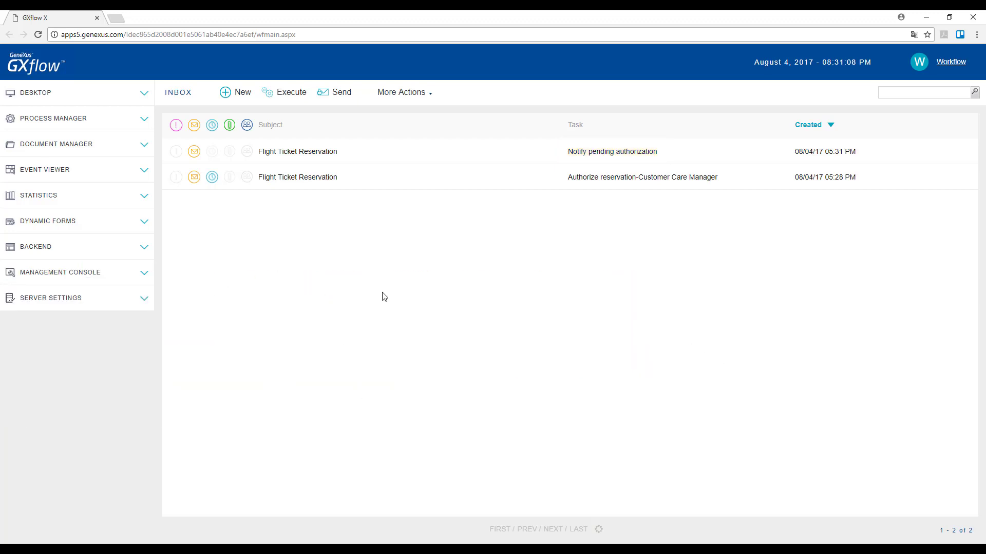
Open the Notify pending authorization task, enlarge its window, confirm the notification and send the task onward.
double_click(338, 159)
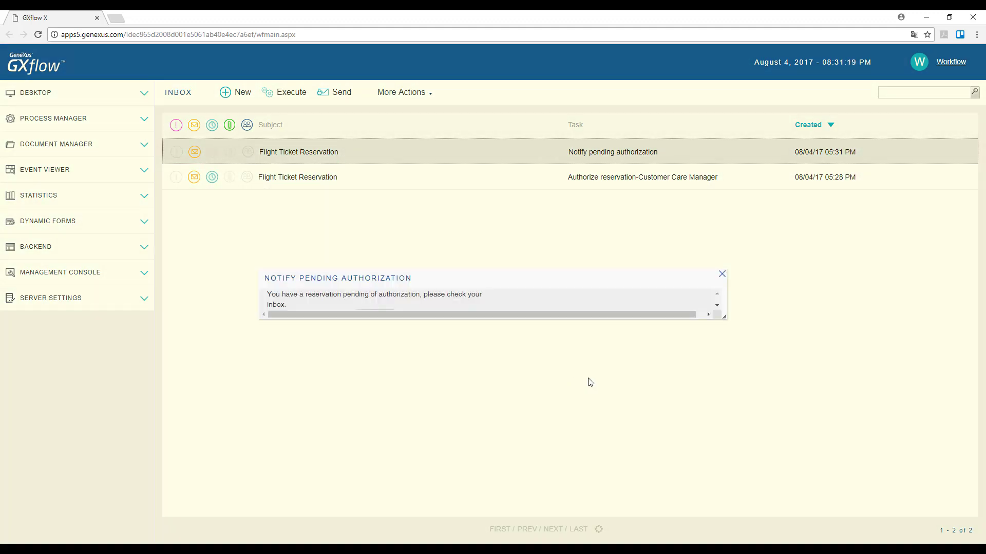
left_click_drag(723, 316, 747, 356)
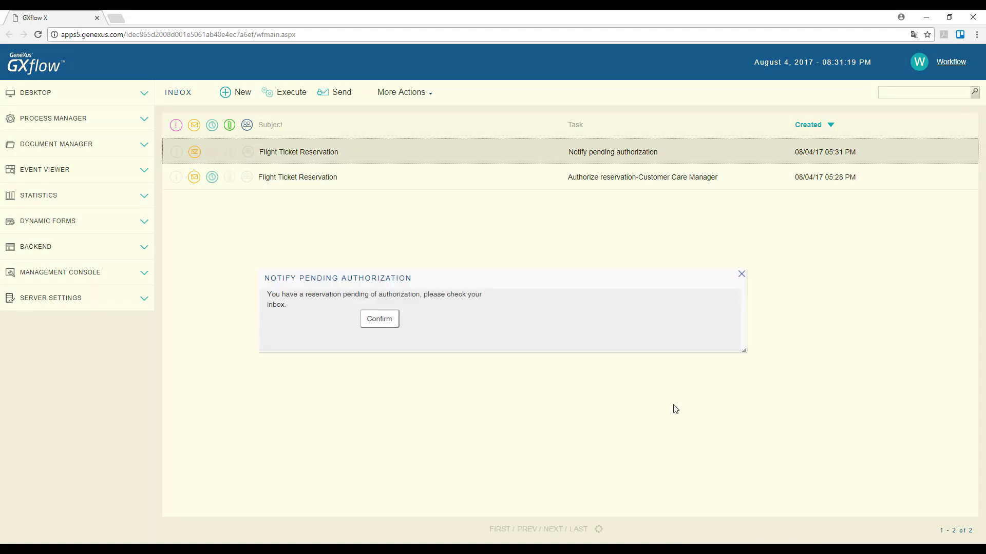
left_click(379, 321)
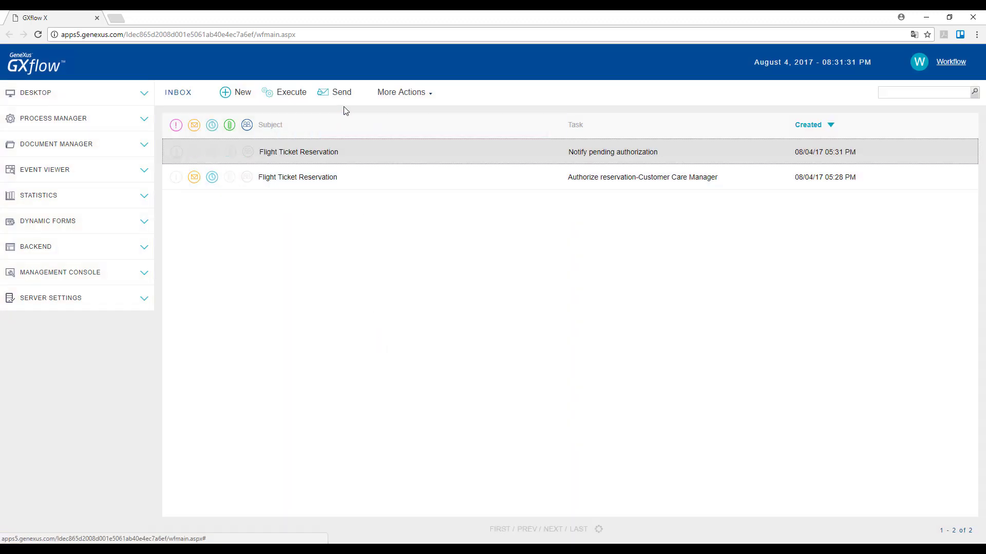
left_click(342, 94)
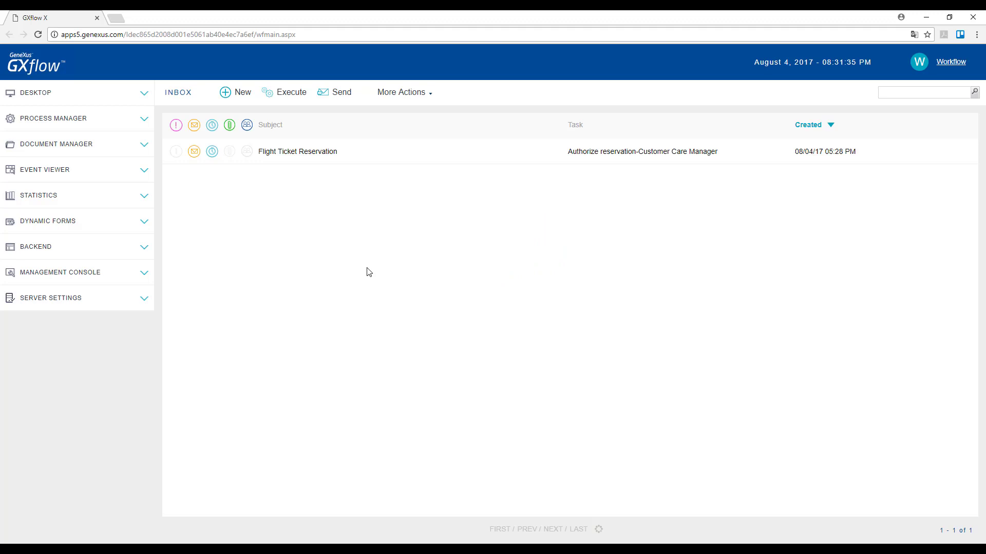
Authorize the reservation in the Authorize reservation-Customer Care Manager task and send that task onward.
double_click(325, 152)
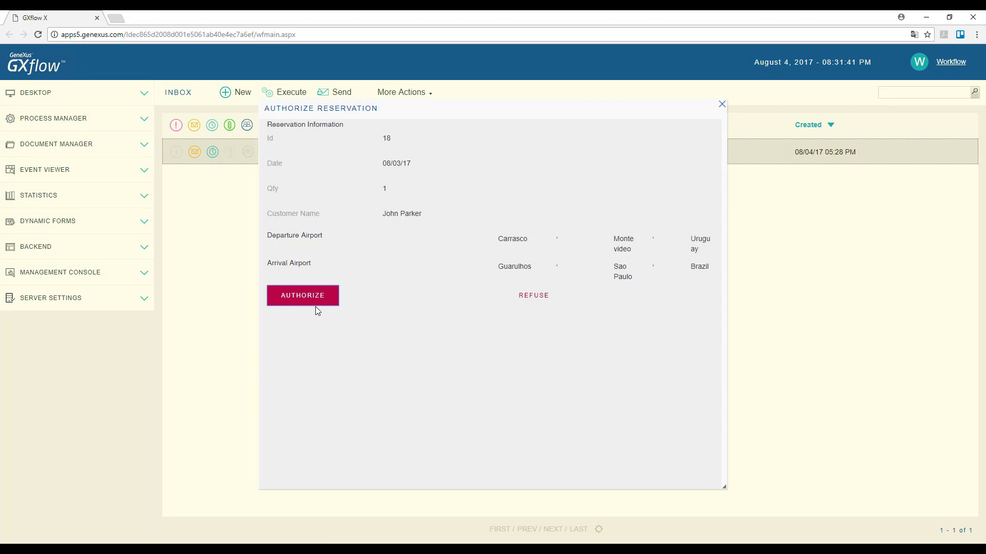
left_click(312, 300)
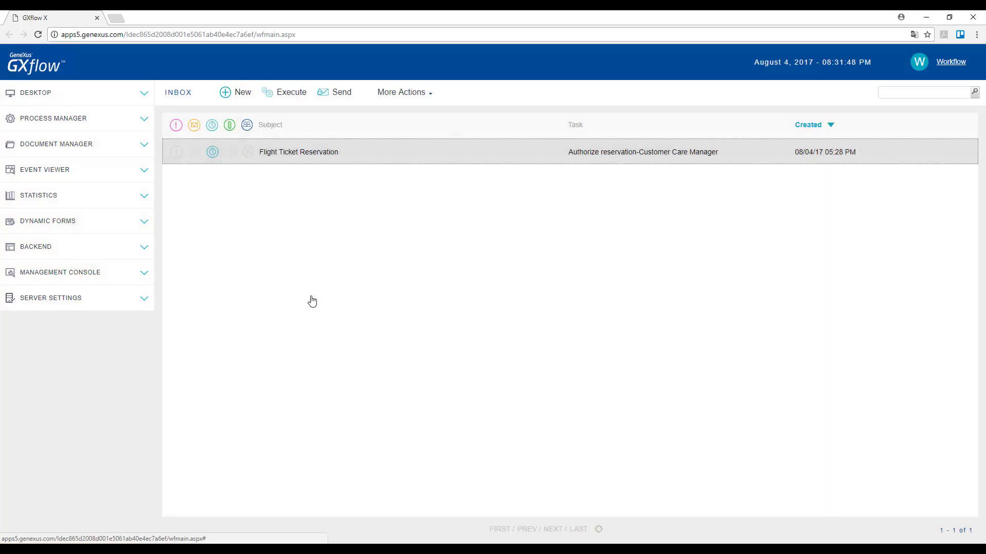
left_click(334, 92)
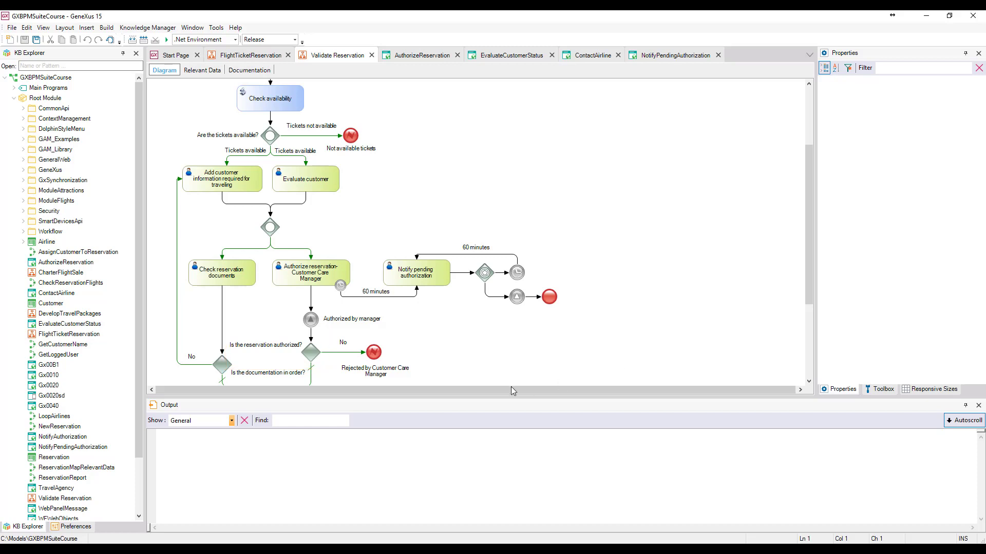
In the Validate Reservation diagram in GeneXus, set the No branch of "Is the reservation authorized?" to the condition &AuthorizeReservation = False.
double_click(340, 353)
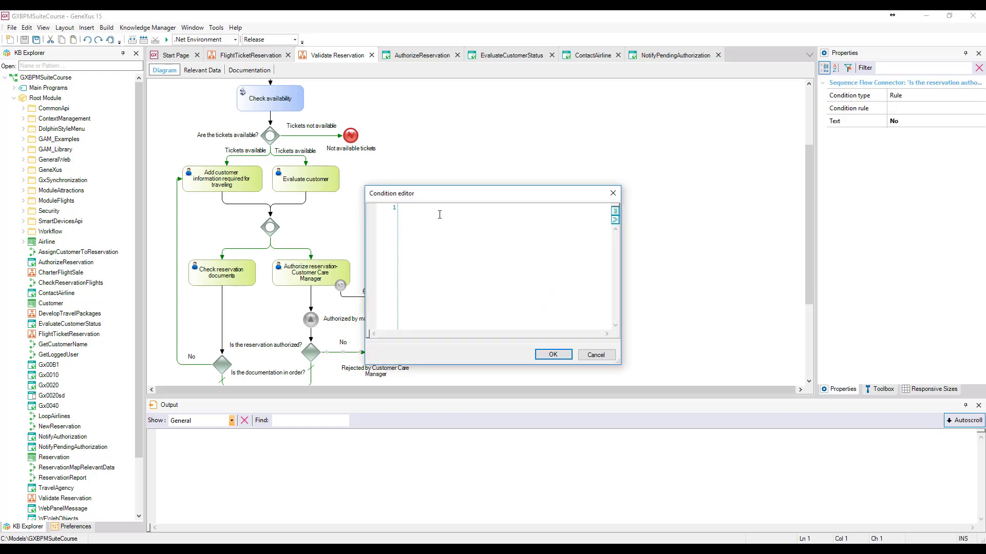
type("&")
key("Down")
key("Return")
type("= False")
left_click(554, 355)
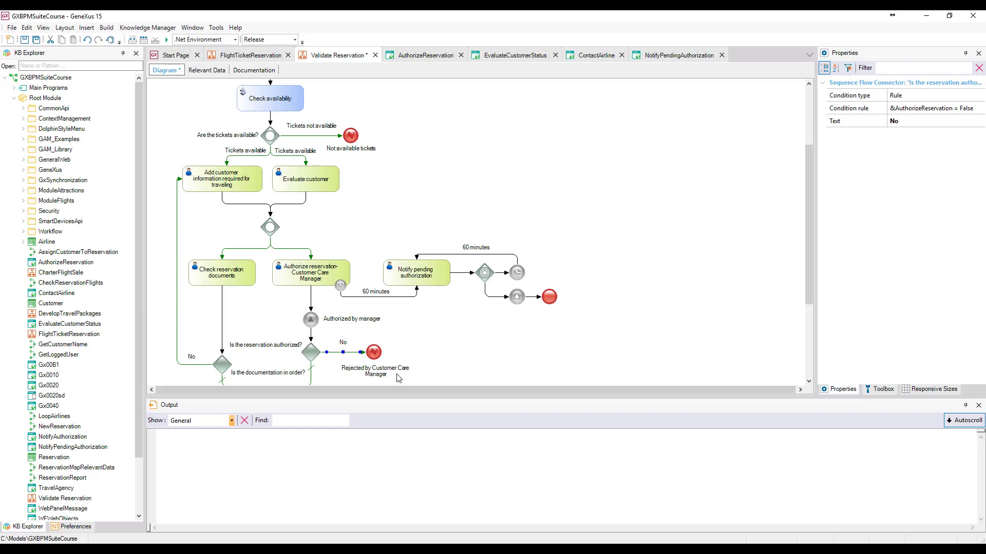
Compare the properties of the Rejected by Customer Care Manager end event with those of the matching intermediate event on Validate Reservation in FlightTicketReservation.
left_click(374, 353)
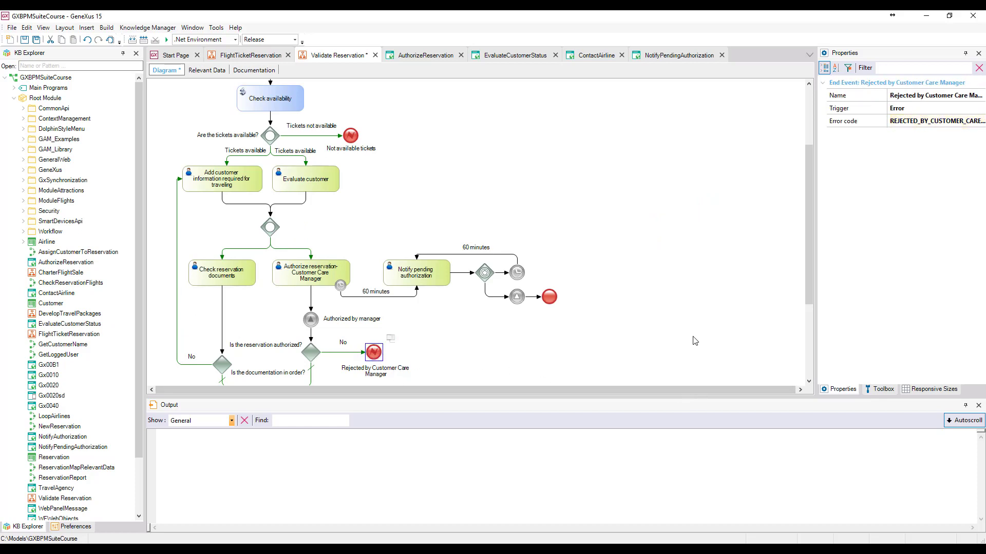
left_click(262, 55)
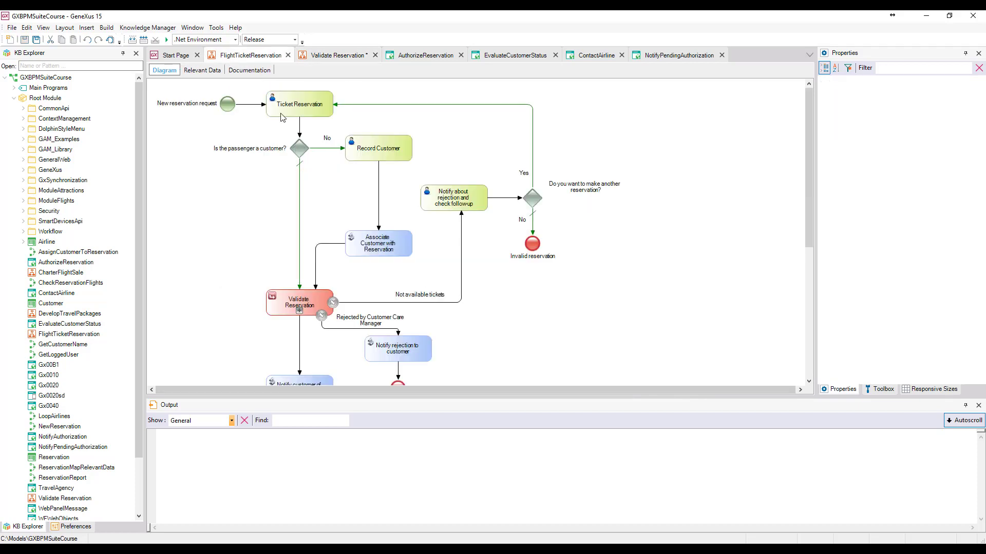
scroll(559, 327, "down", 2)
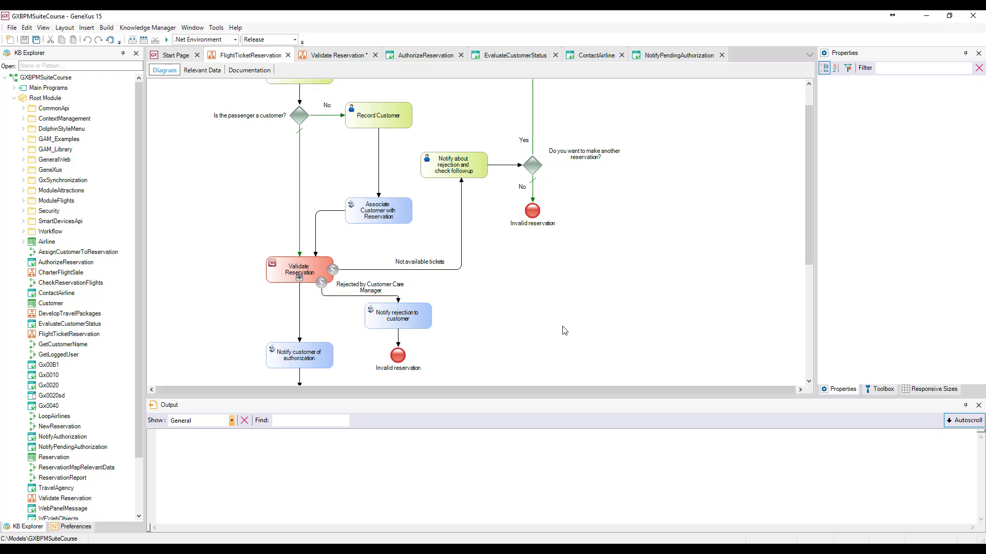
left_click(322, 284)
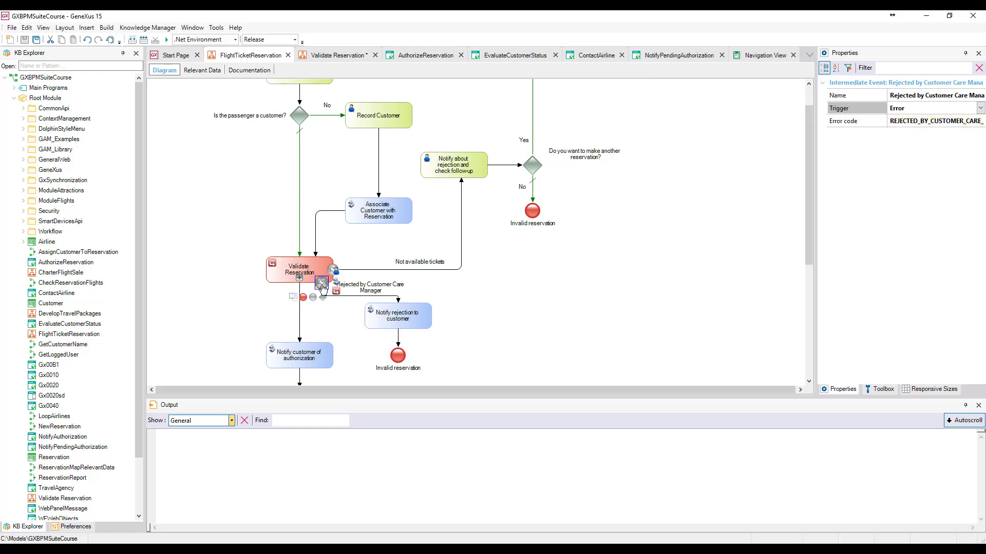
Delete the "Is the documentation in order?" gateway from the Validate Reservation diagram.
left_click(342, 57)
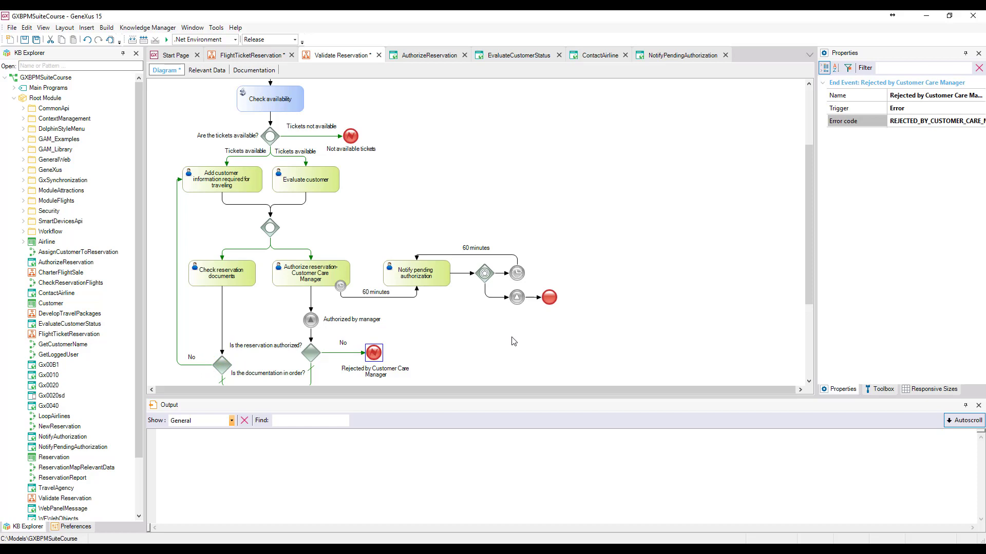
left_click_drag(808, 276, 805, 328)
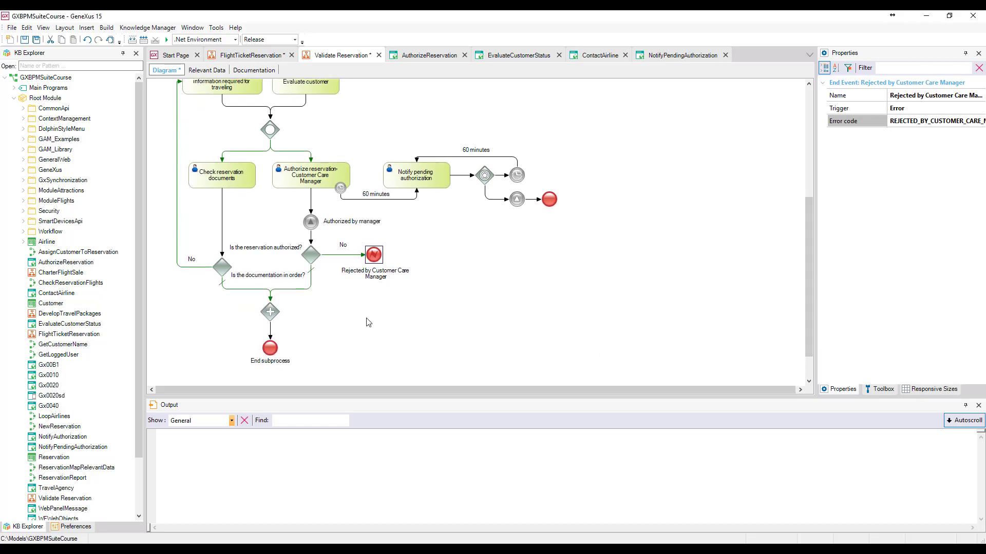
left_click(226, 271)
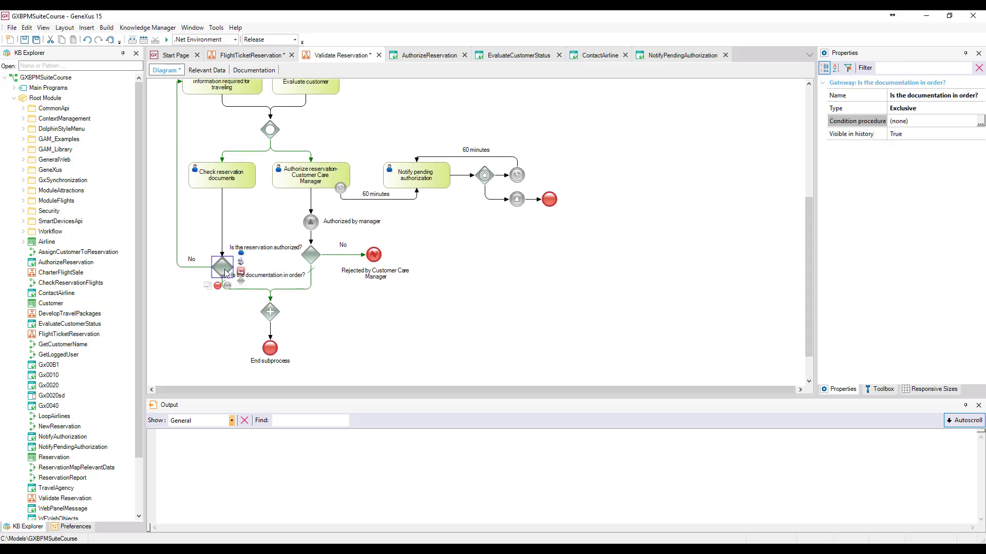
key("Delete")
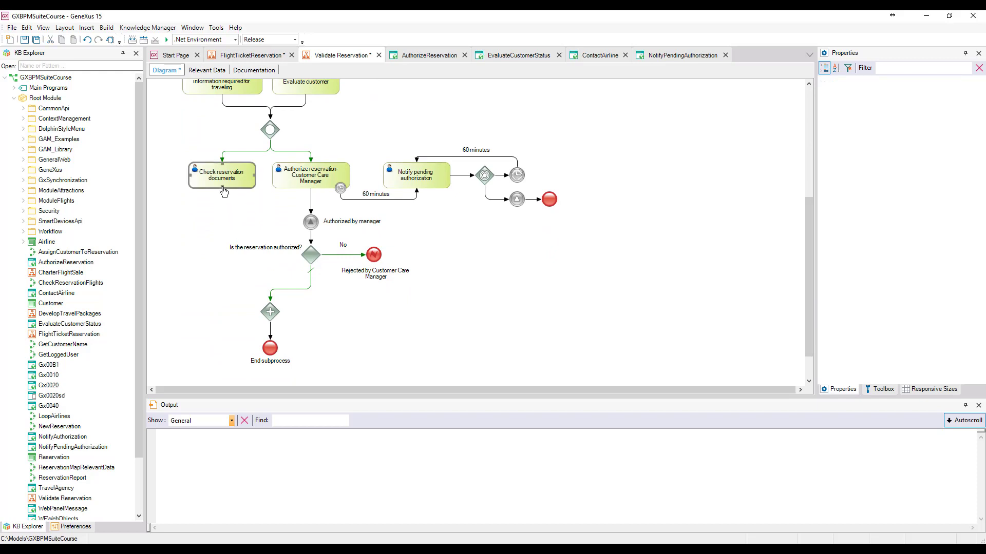
Connect the Check reservation documents task to the parallel gateway above End subprocess and straighten the connector's route.
left_click_drag(223, 191, 272, 307)
left_click(230, 247)
left_click_drag(225, 246, 222, 288)
left_click(382, 355)
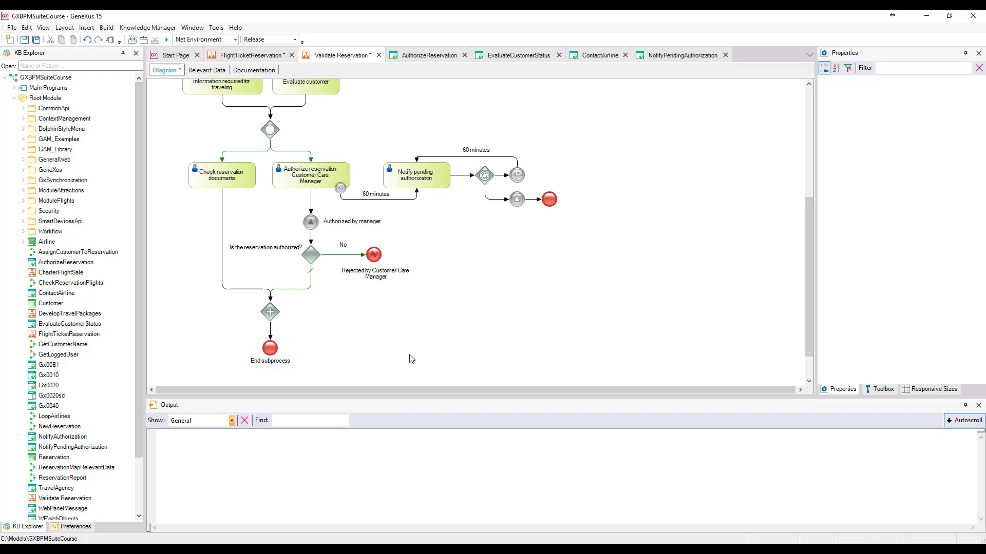
Return to the FlightTicketReservation diagram and view the flow from Validate Reservation to its end events.
left_click(252, 55)
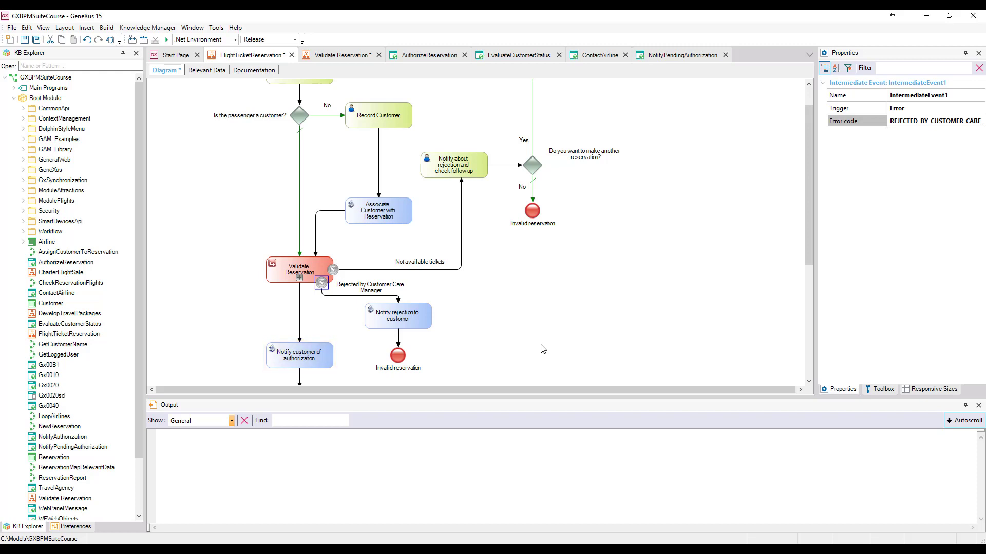
scroll(542, 349, "down", 2)
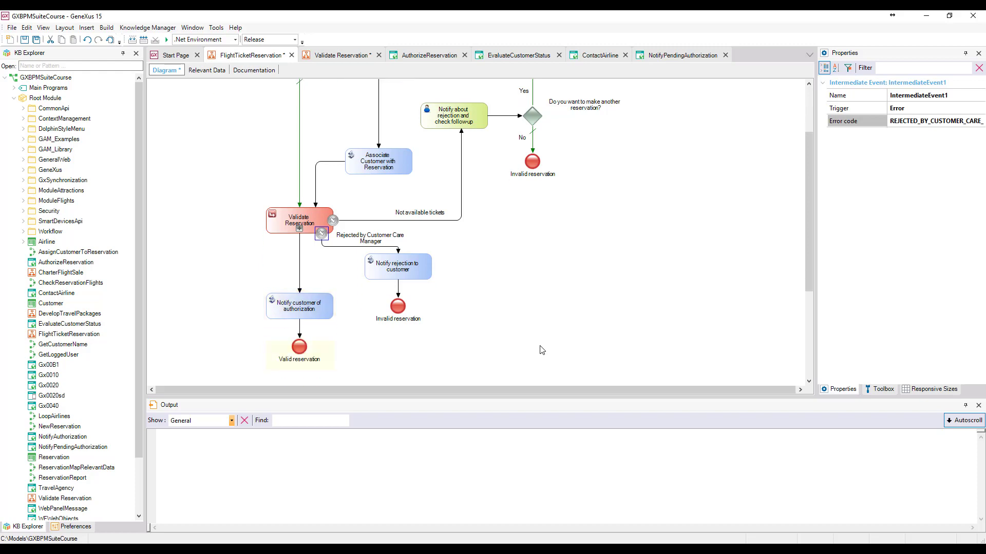